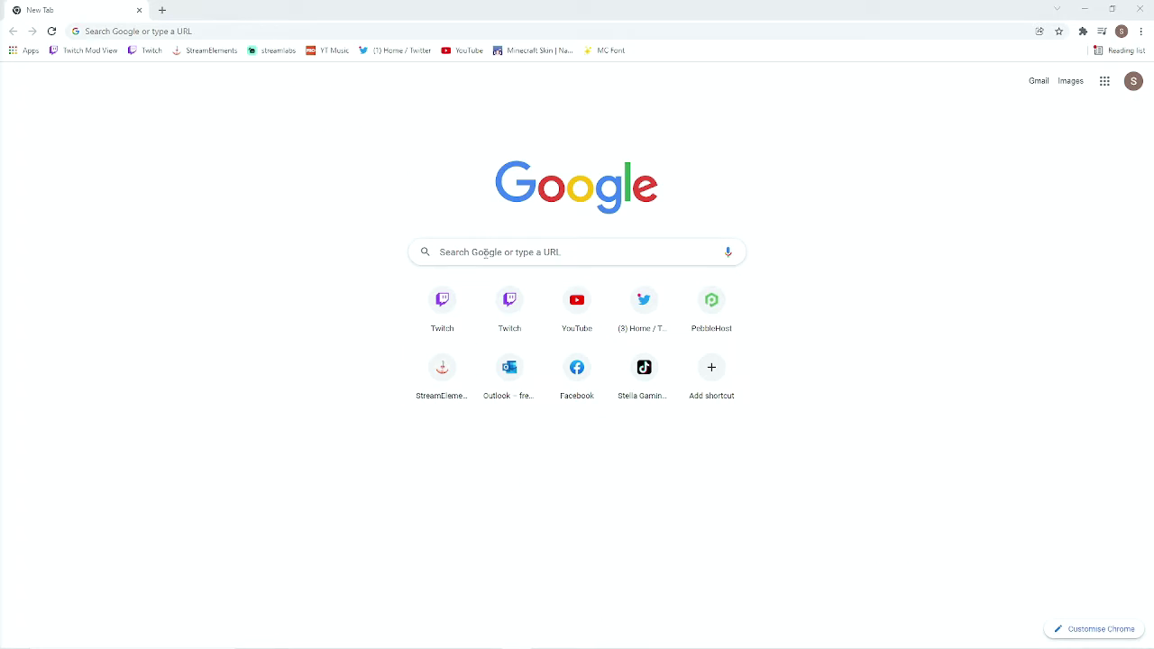
Search Google for 'commanderroot'.
click(486, 253)
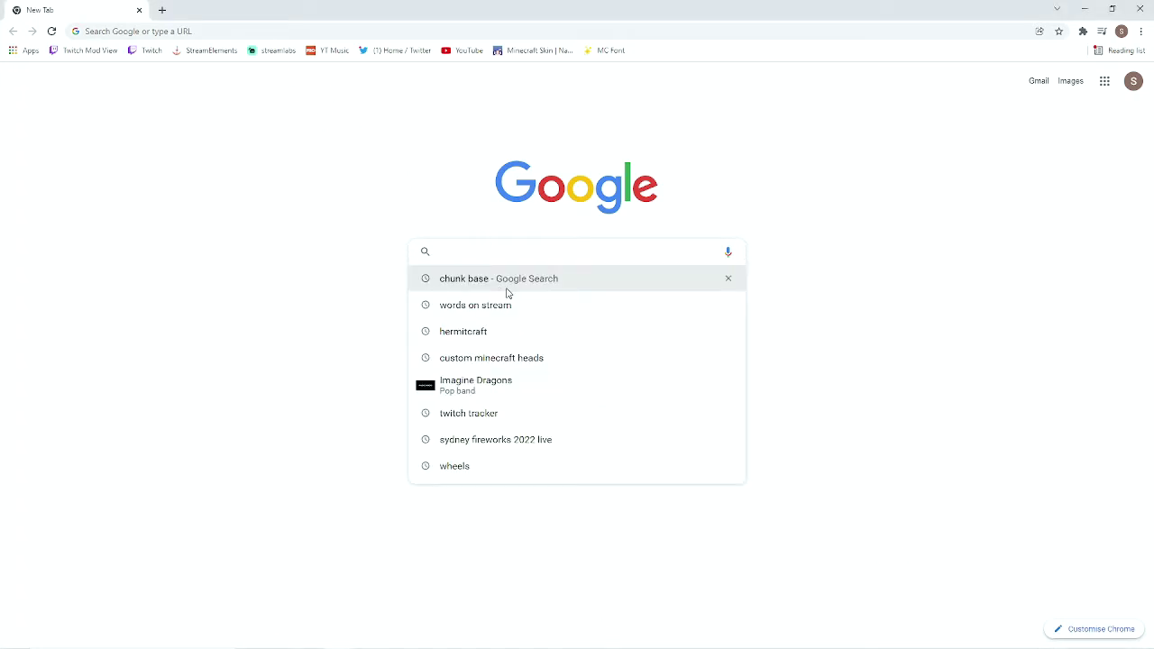
text(commandero)
key(BackSpace)
text(root)
key(Return)
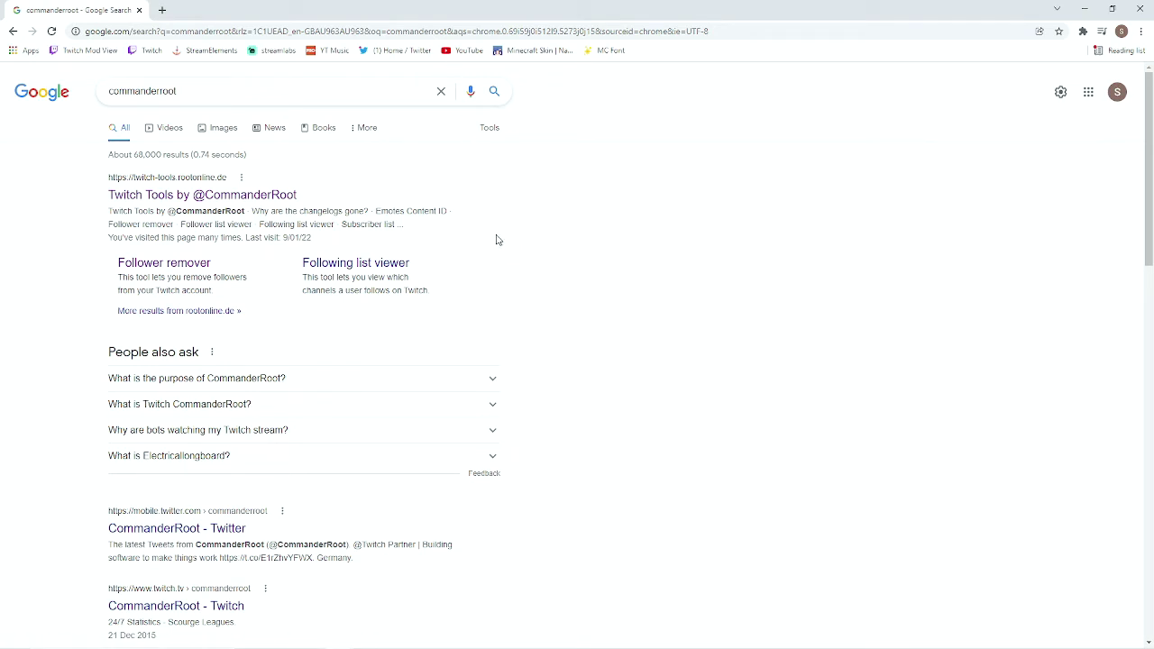
Open Twitch Tools from the results and let the Follower remover load its stats (4,575 active followers).
click(219, 196)
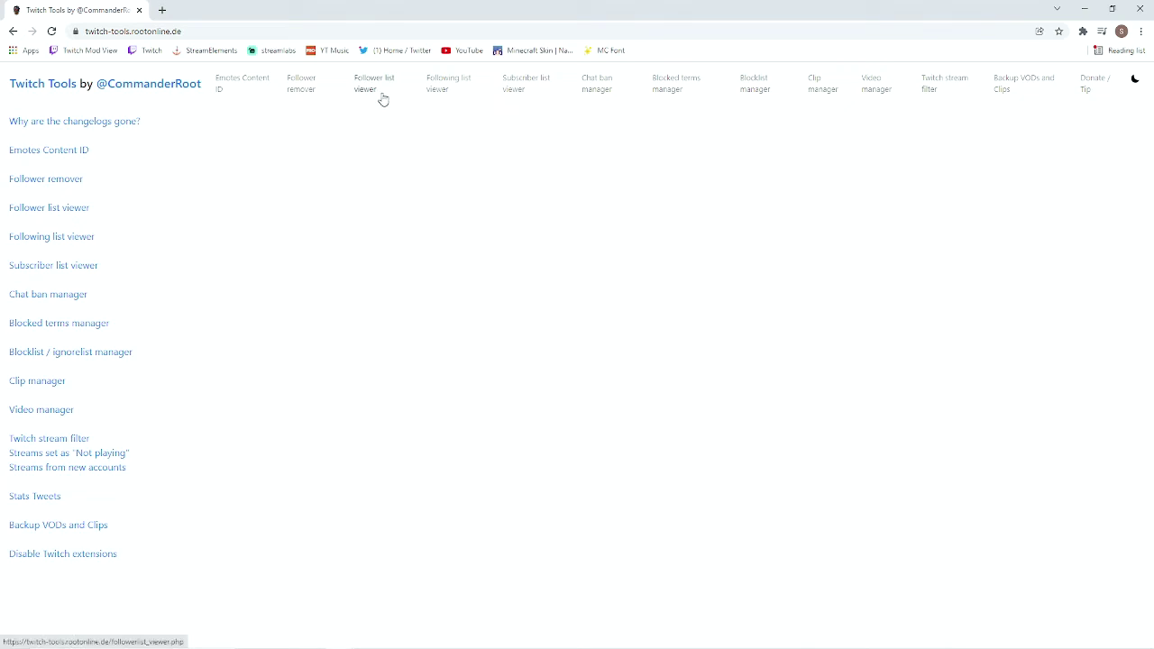
click(310, 94)
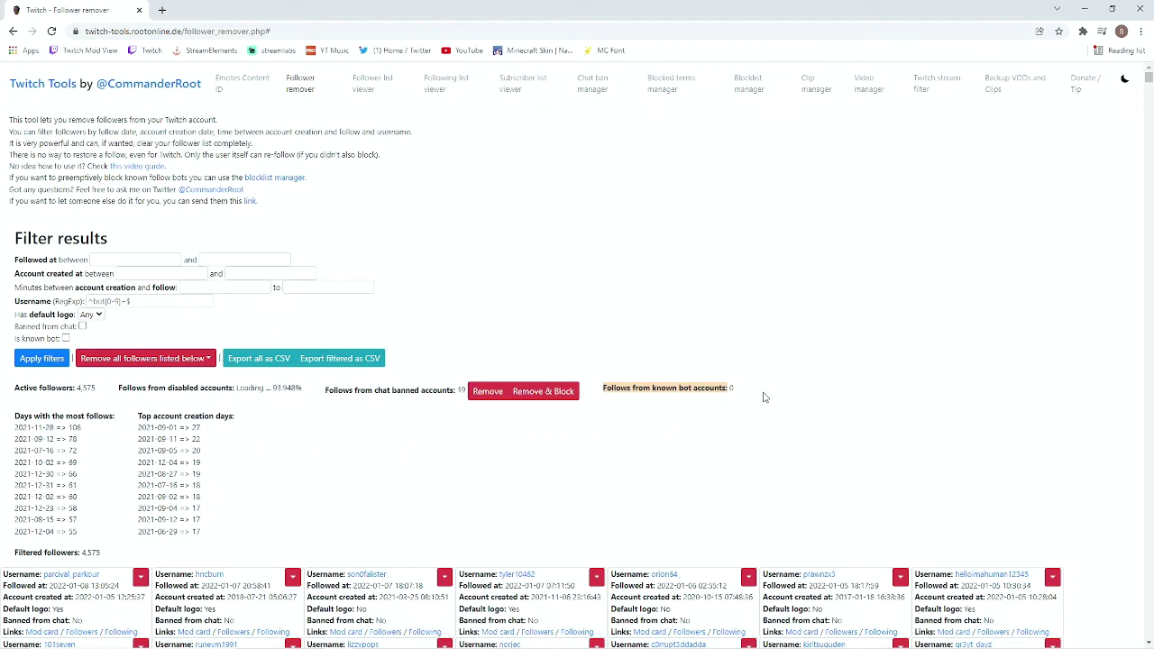
drag(635, 389, 685, 389)
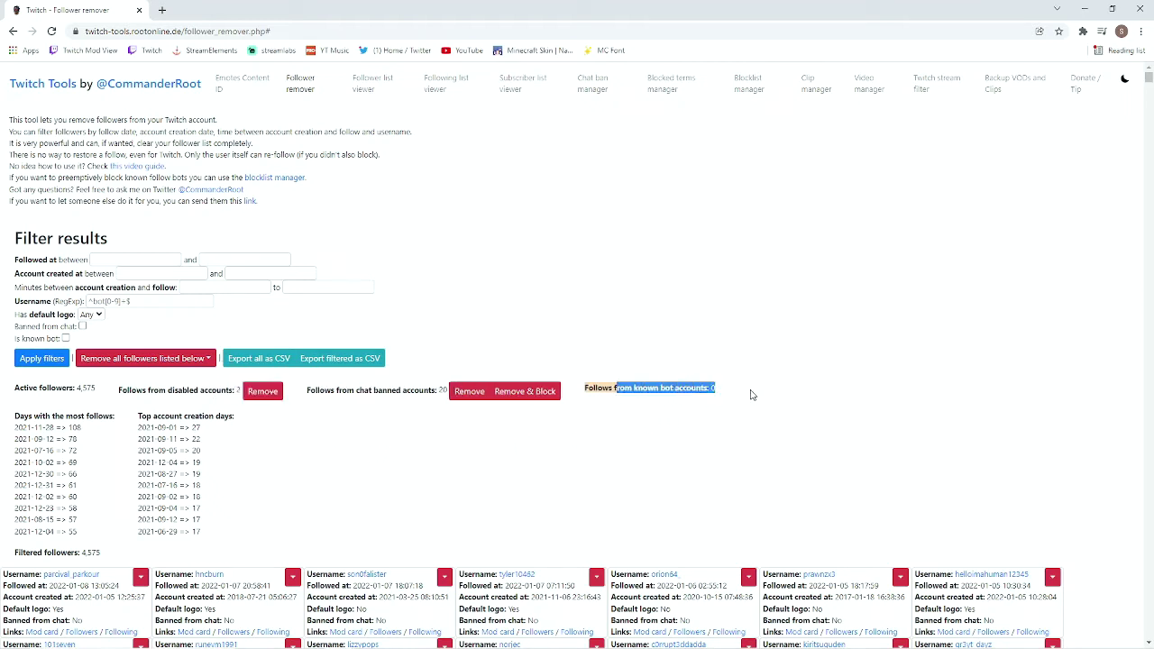
click(748, 394)
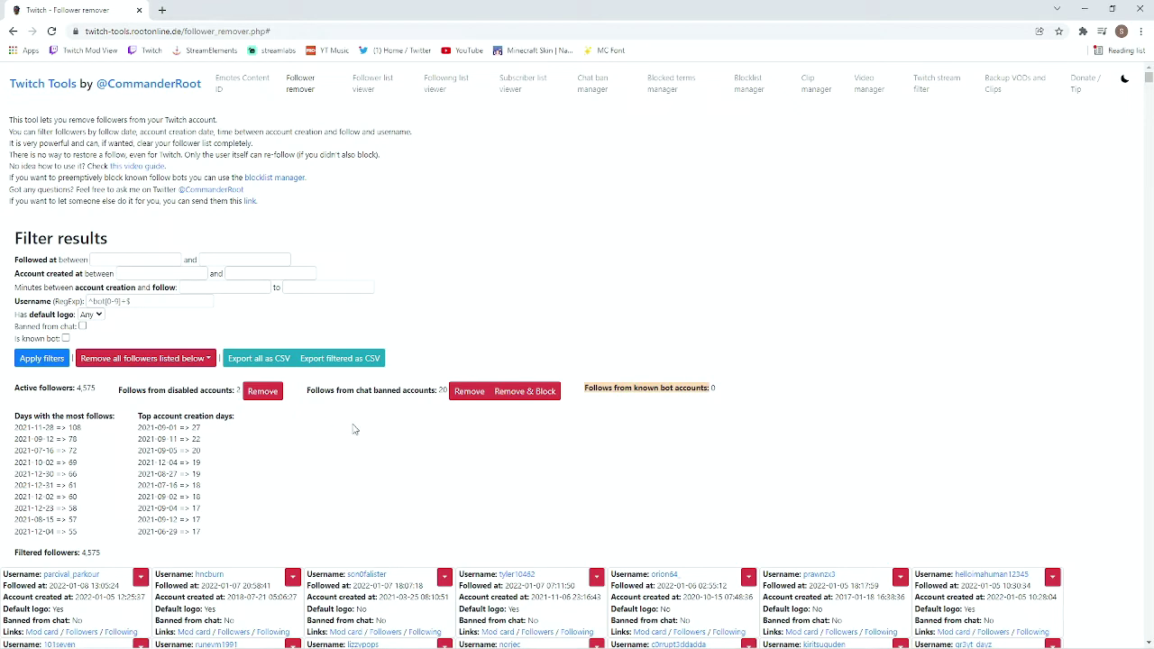
Remove the two follows from disabled accounts, acknowledging and confirming the removal.
click(262, 391)
click(696, 184)
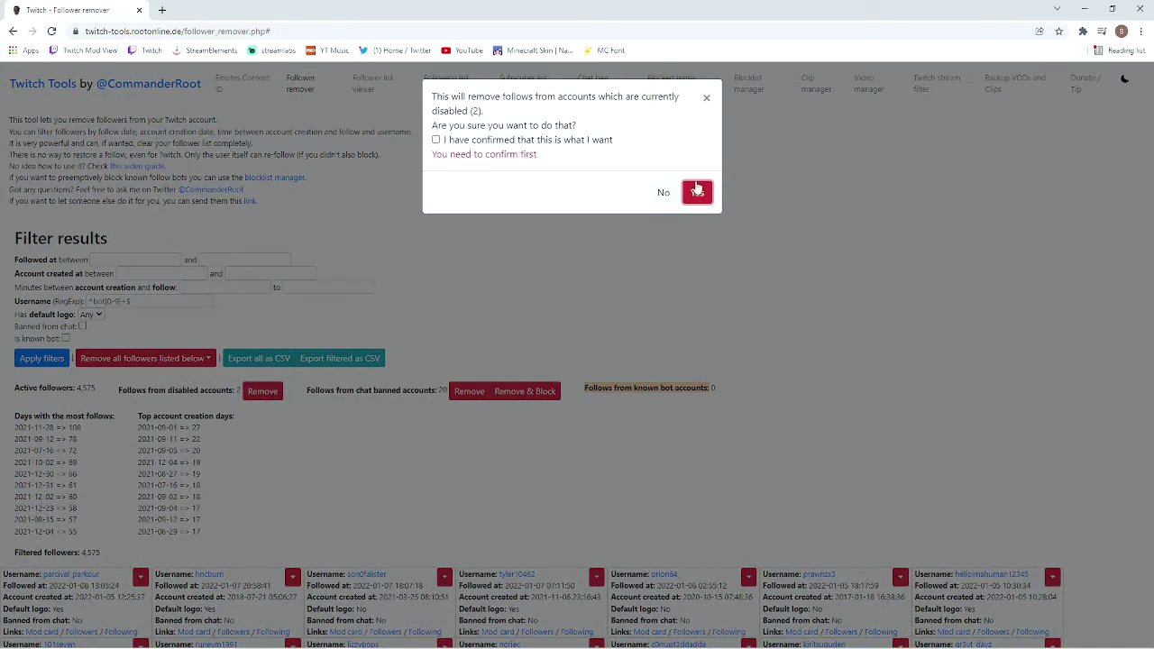
click(595, 144)
click(699, 192)
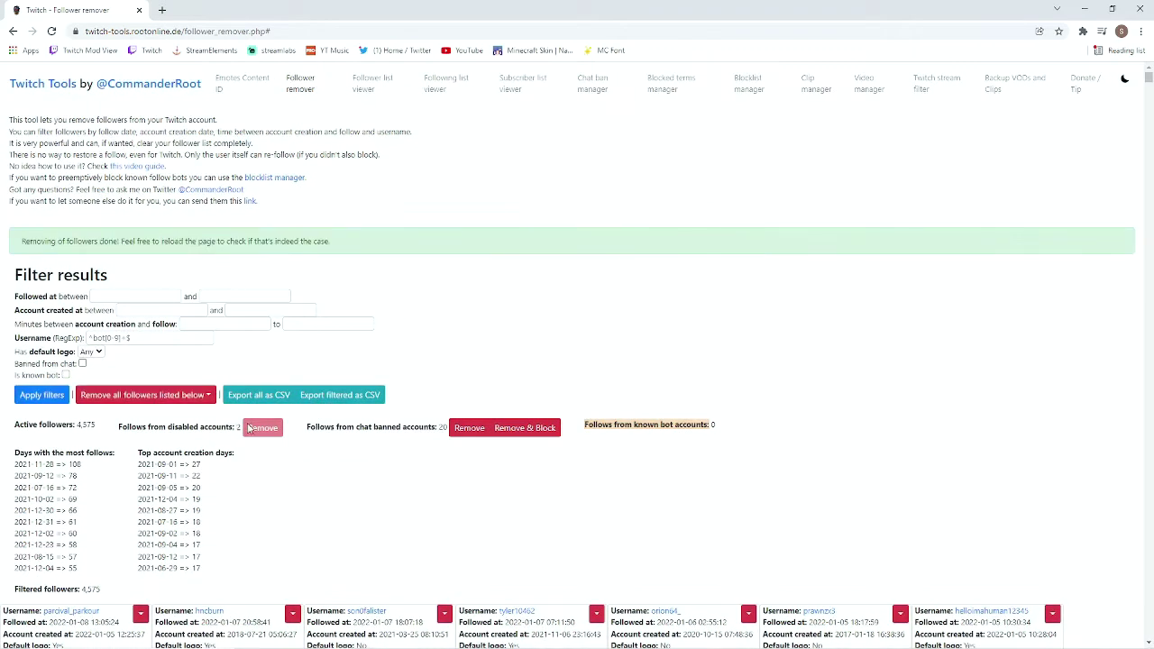
scroll(668, 445, down, 2)
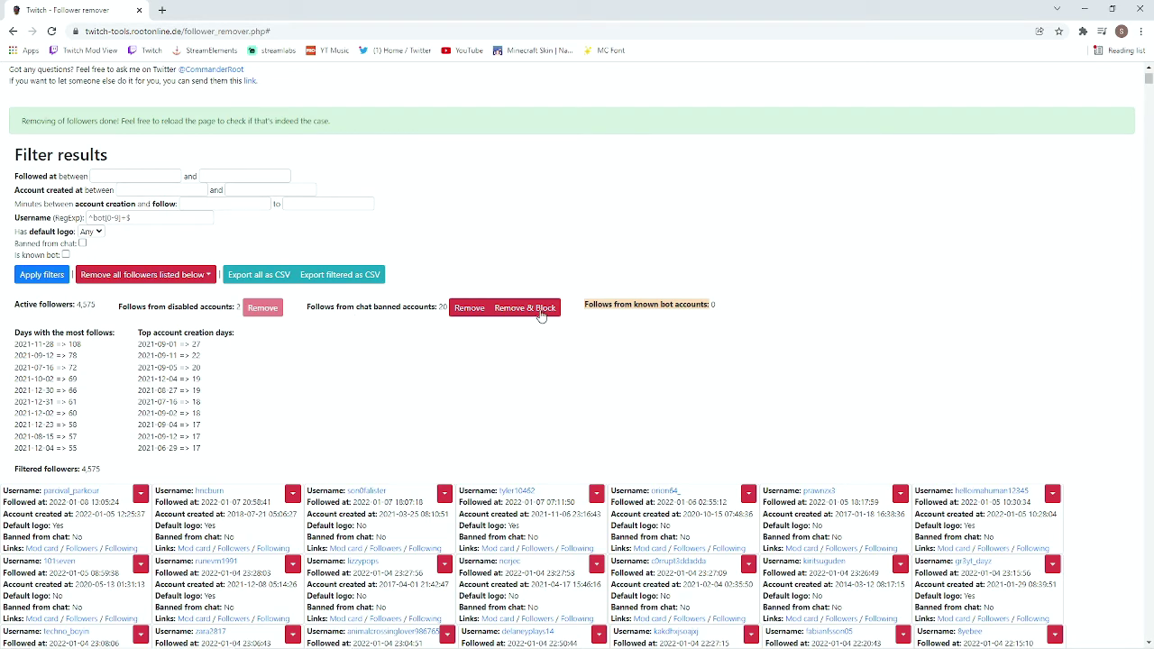
scroll(526, 229, up, 2)
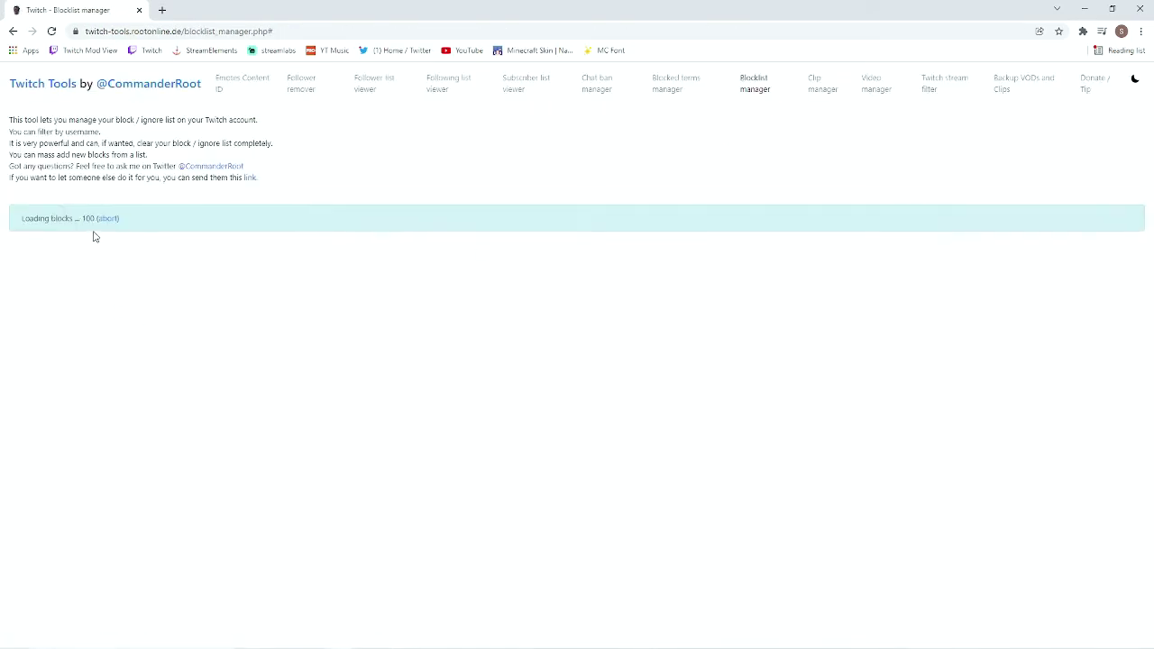
Scroll through the loaded grid of blocked usernames and back to the top.
click(108, 219)
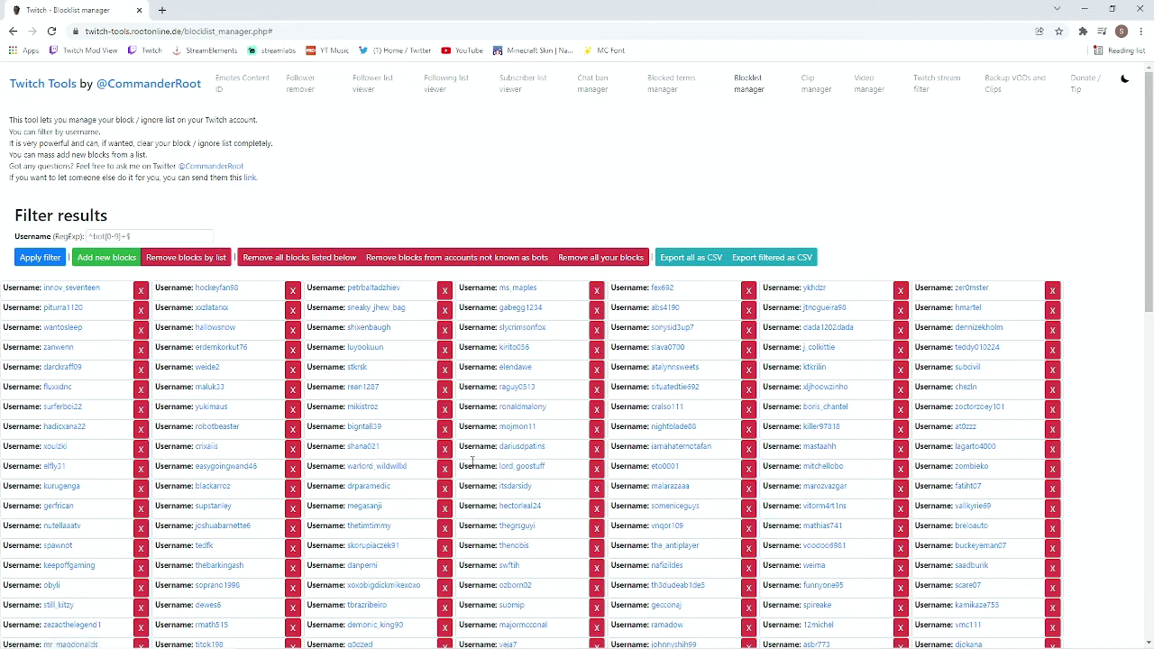
scroll(475, 448, down, 1)
scroll(474, 446, down, 4)
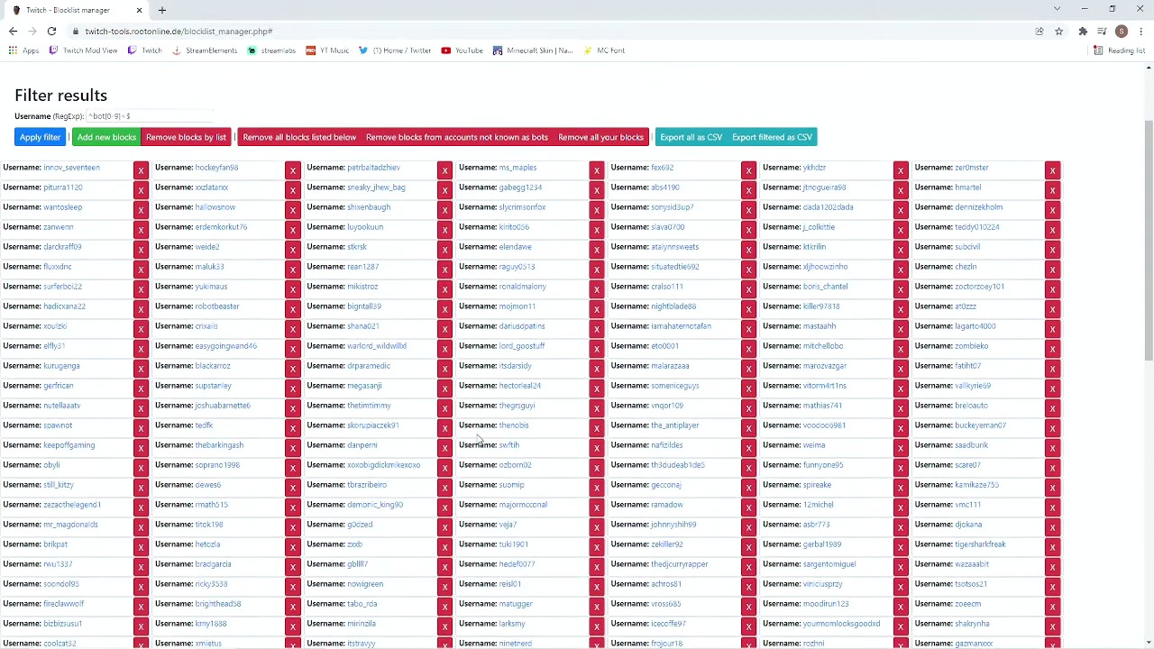
scroll(474, 403, down, 8)
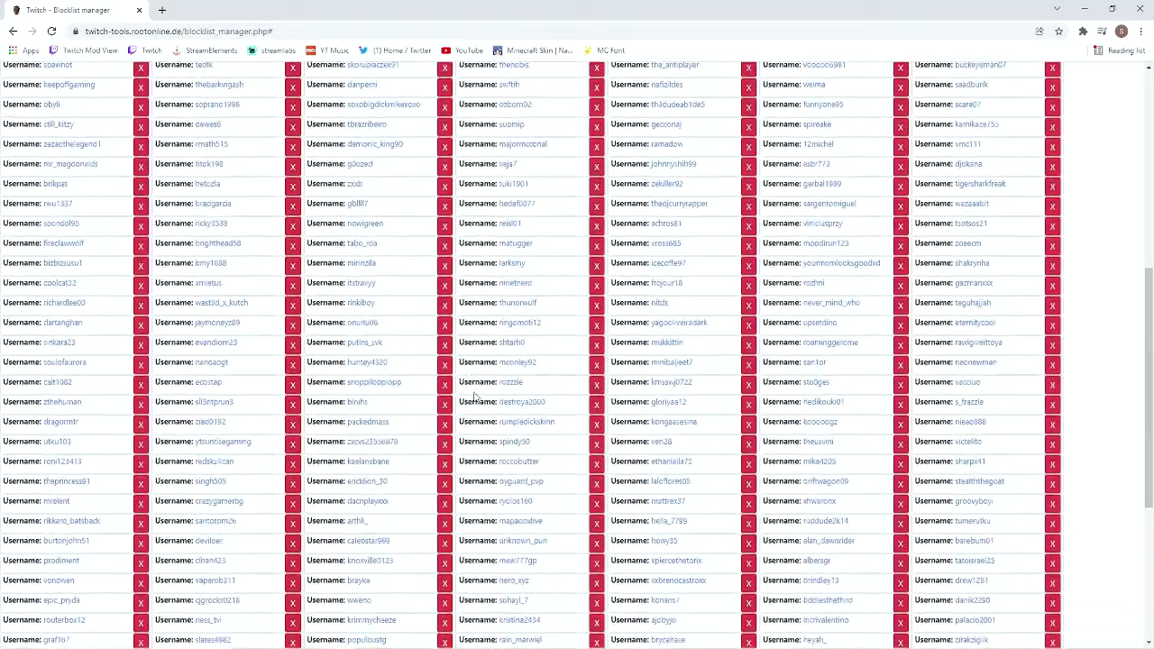
scroll(475, 398, down, 3)
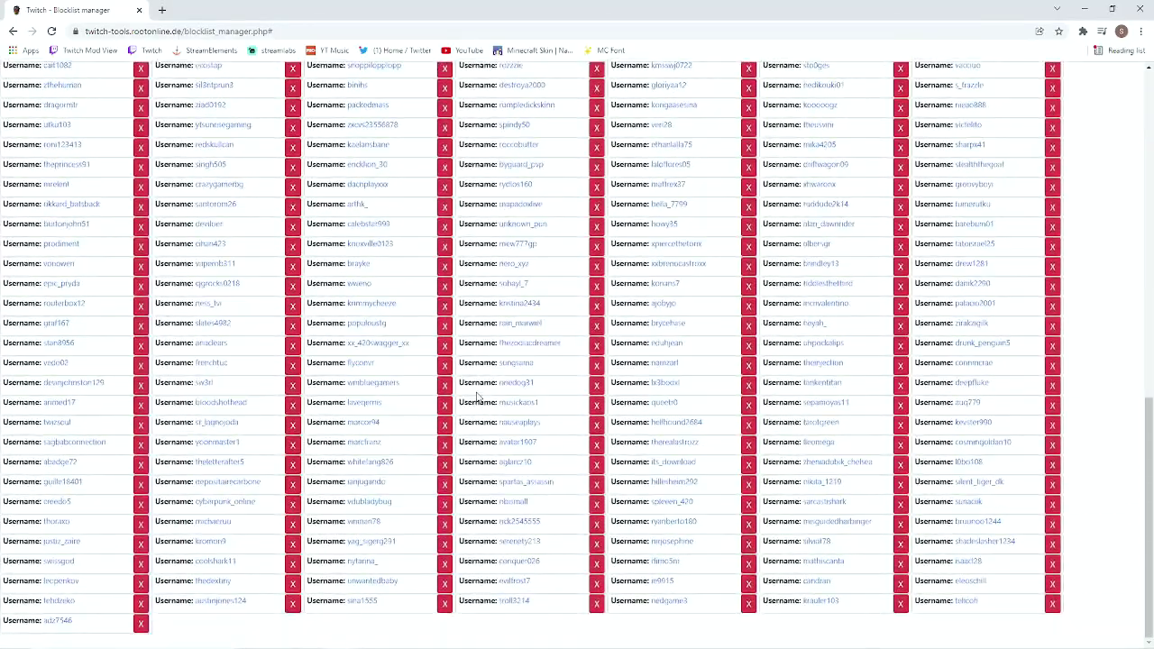
scroll(478, 397, up, 11)
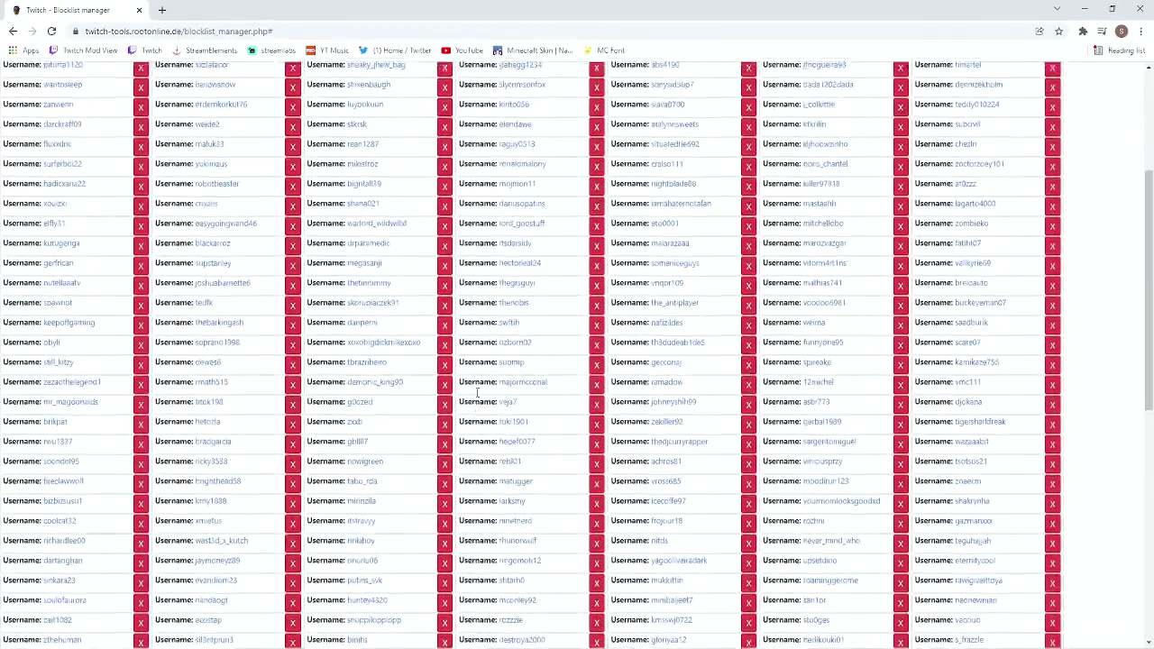
scroll(478, 393, up, 4)
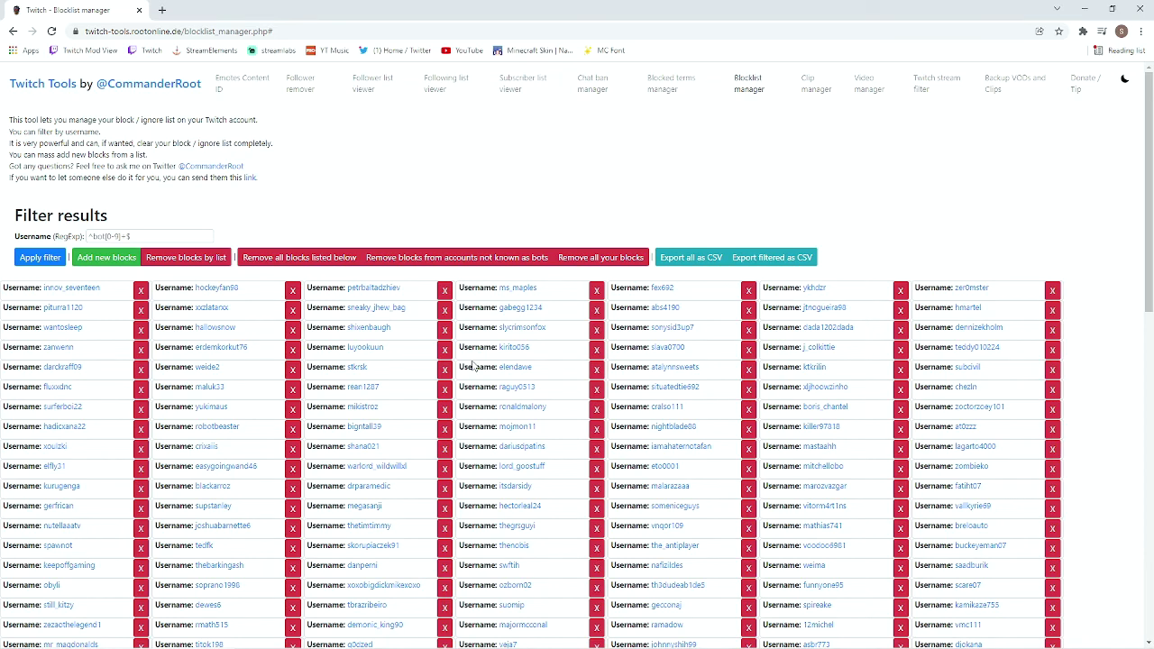
Under Add new blocks, start blocking all known bot accounts.
click(105, 260)
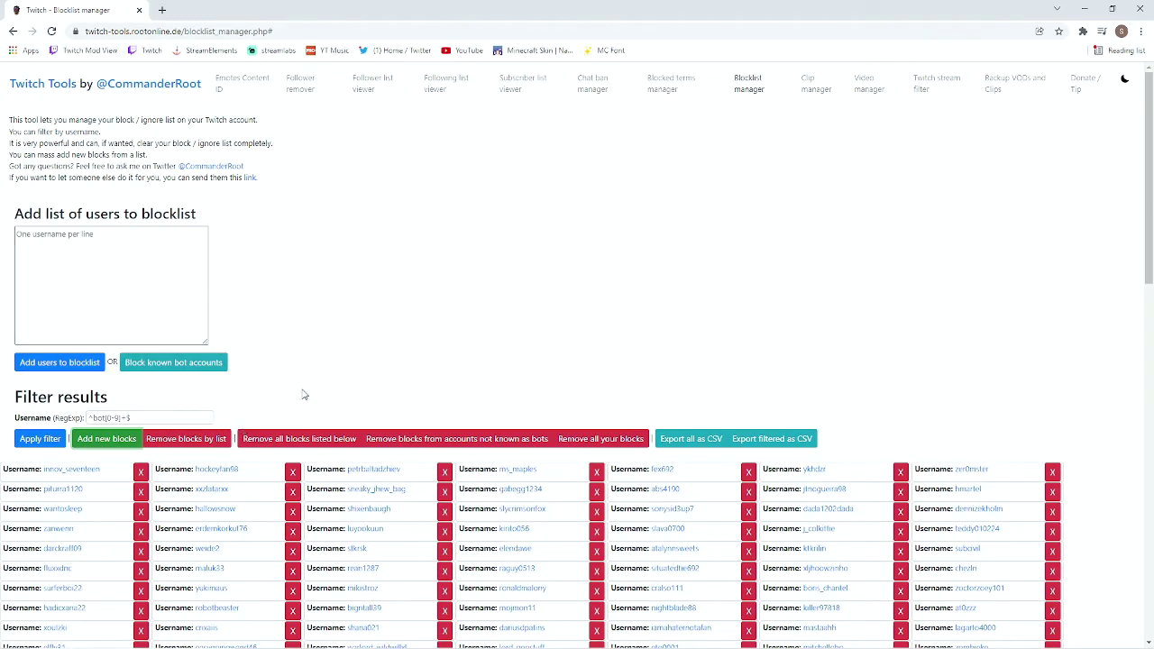
click(173, 362)
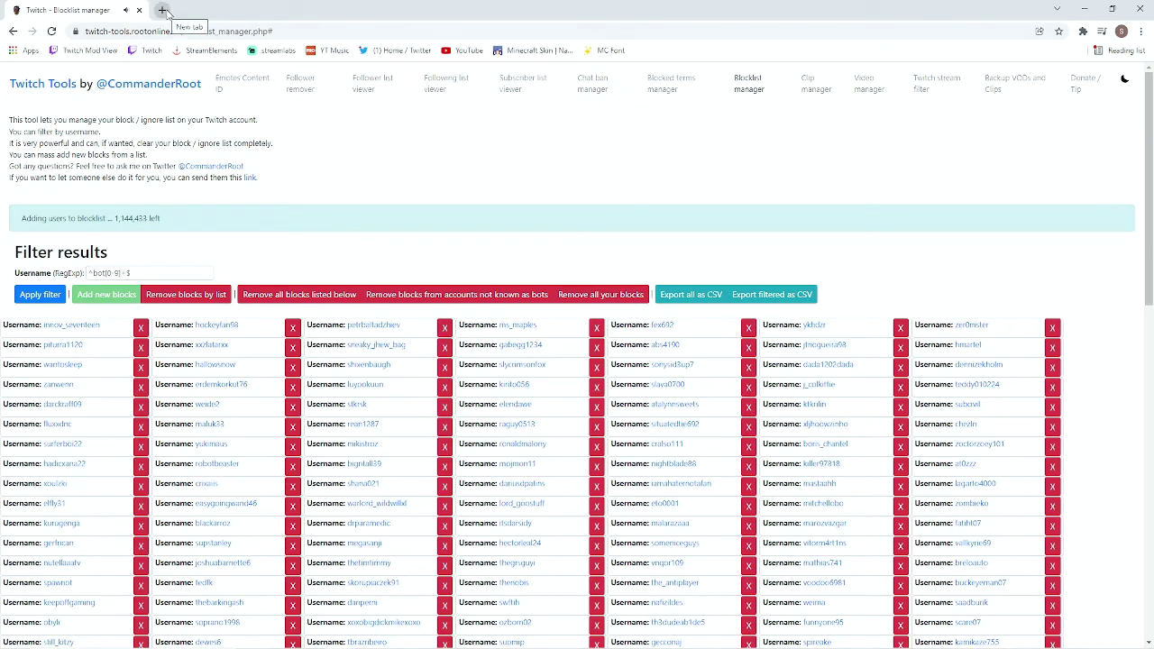
Open the channel's Mod View in a new tab and expand Channel Actions.
click(164, 10)
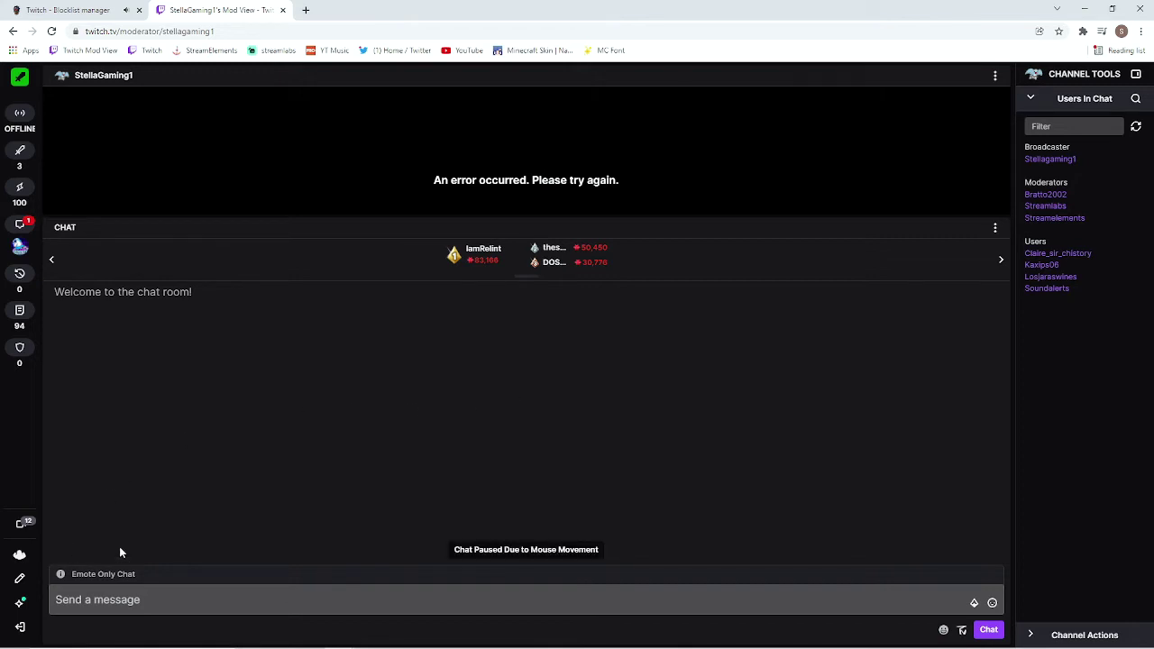
click(1138, 634)
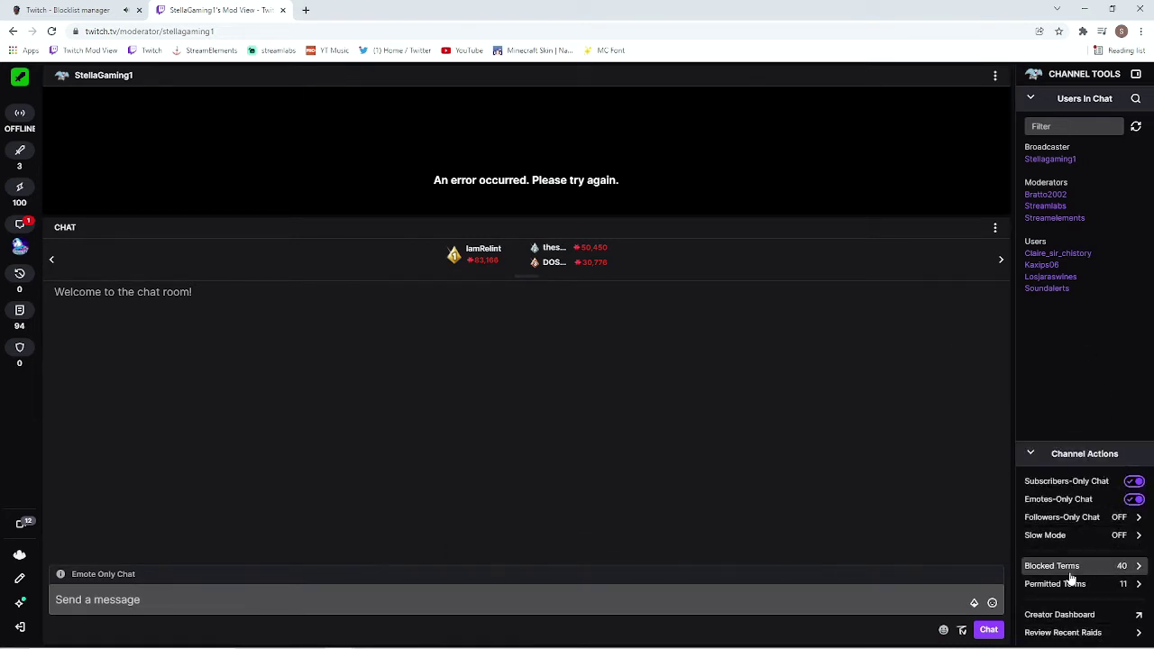
Show the Blocked Terms list and scroll through its 40 active terms.
click(1106, 568)
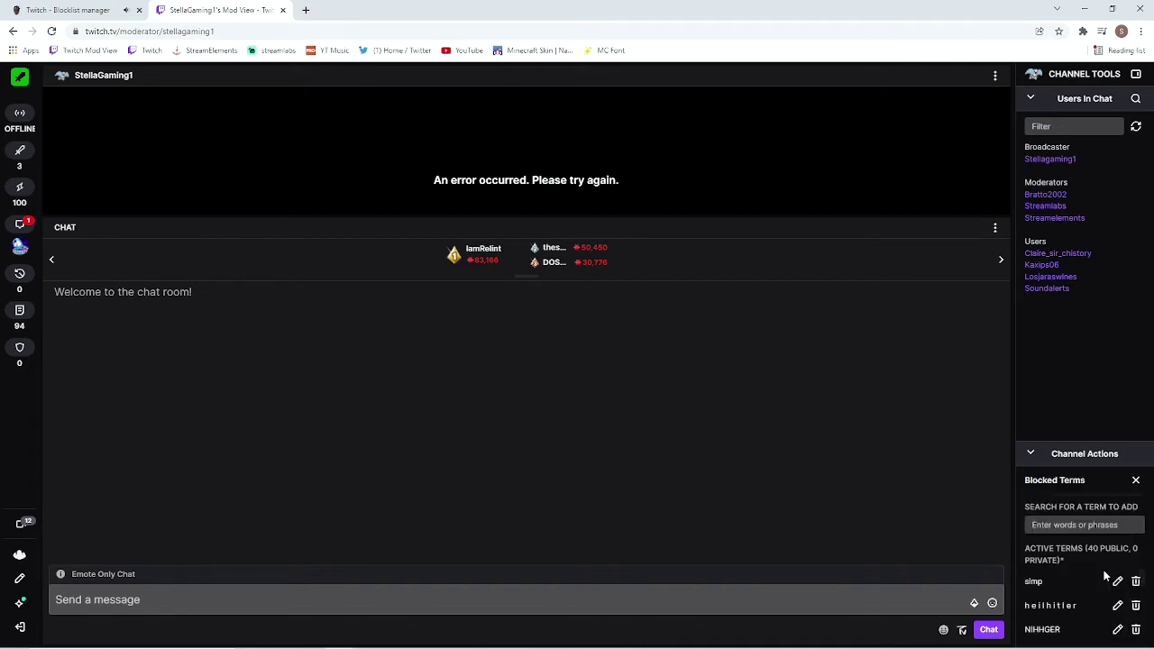
scroll(1106, 576, down, 1)
scroll(1106, 575, up, 1)
Open the three-dot settings menu in the CHAT header.
click(994, 228)
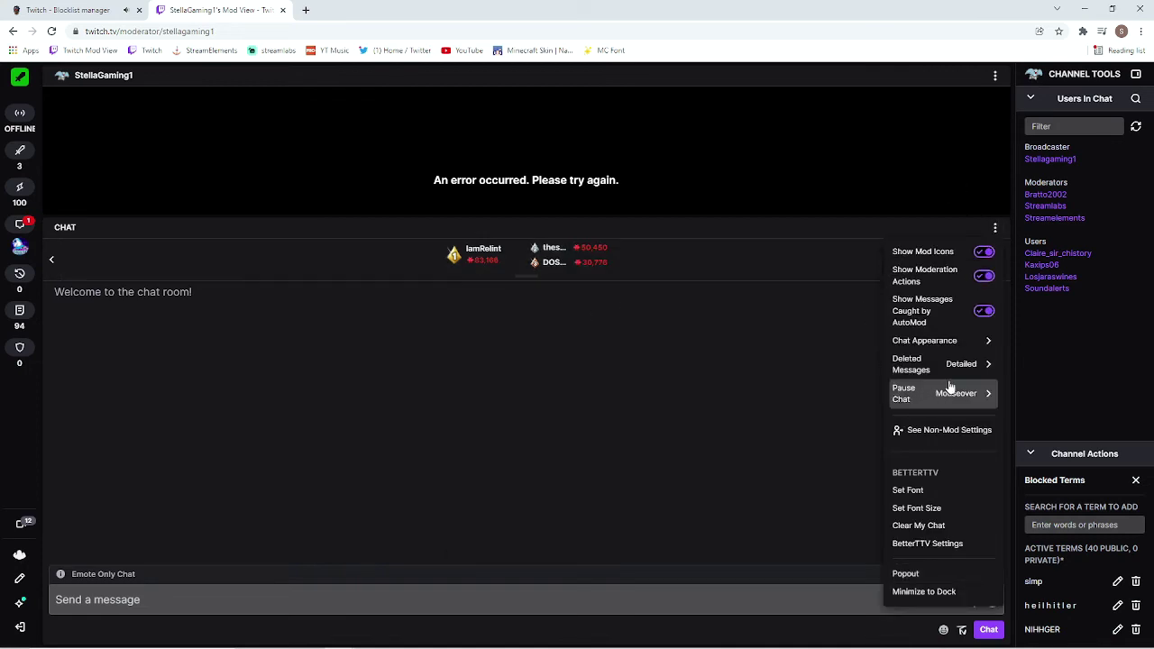